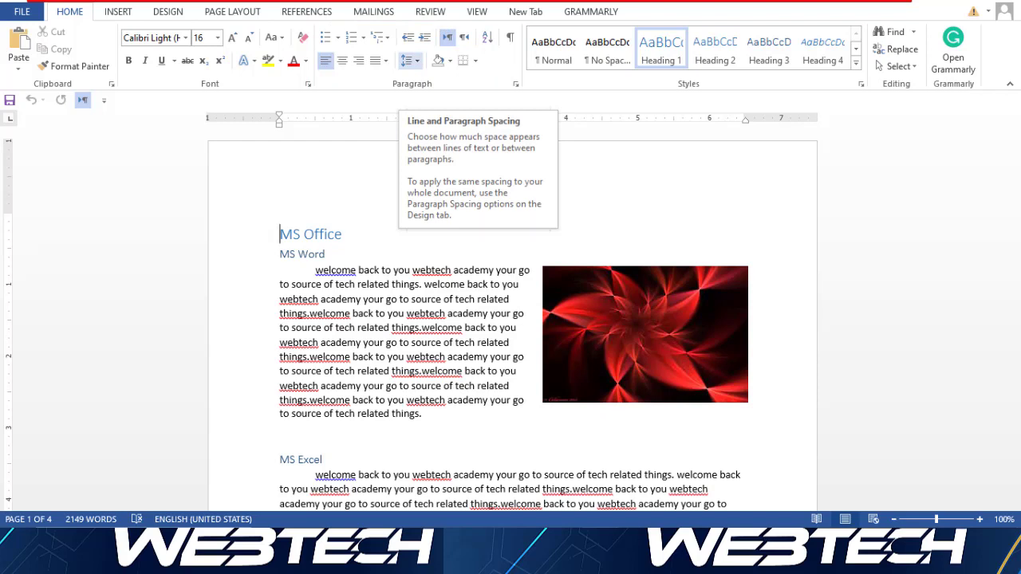
# Step: Examine the line spacing choices and detailed paragraph spacing settings for the body text under the MS Word heading
pyautogui.click(408, 60)
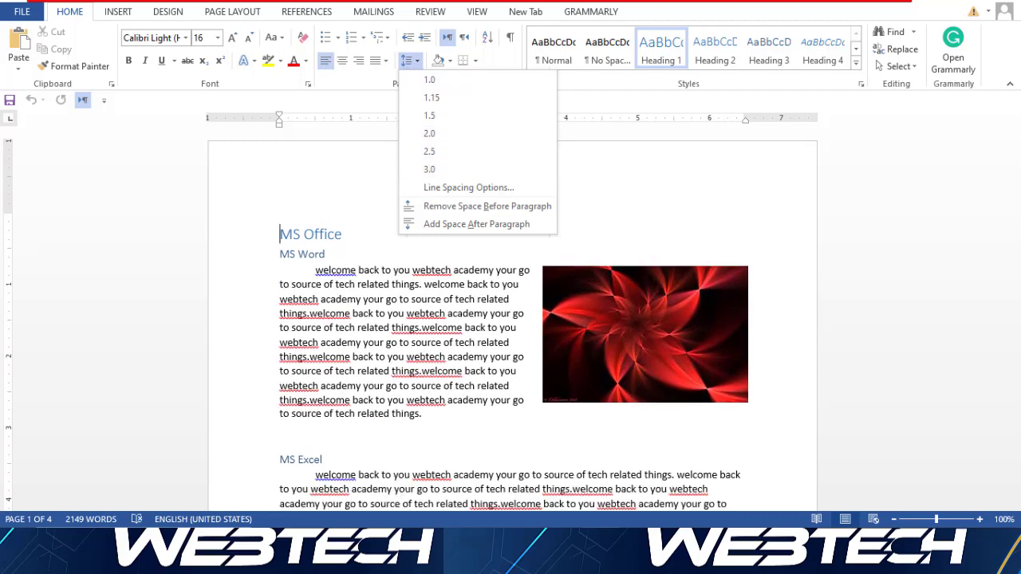
pyautogui.press('Escape')
pyautogui.moveTo(315, 269); pyautogui.dragTo(425, 420)
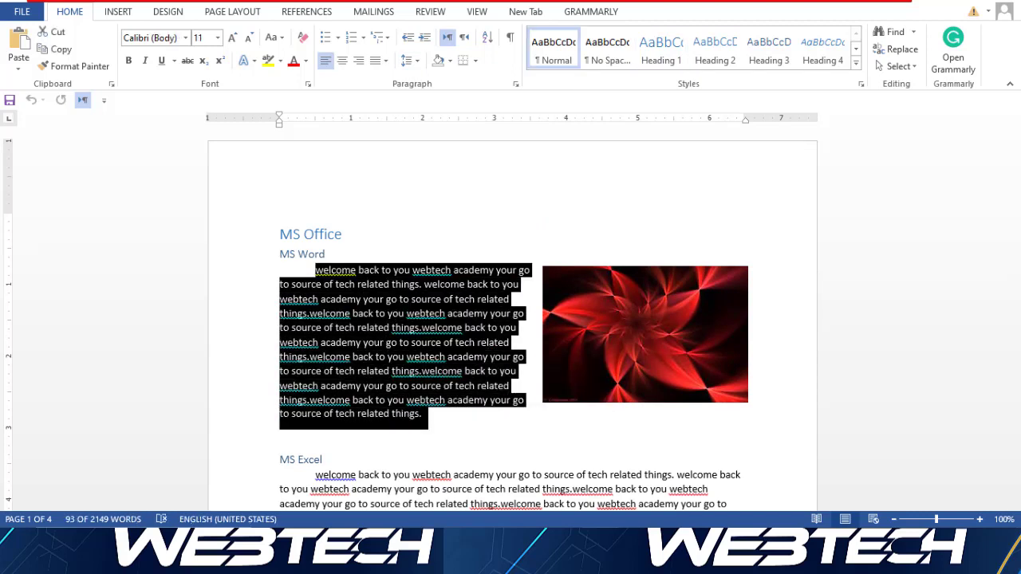
pyautogui.click(410, 60)
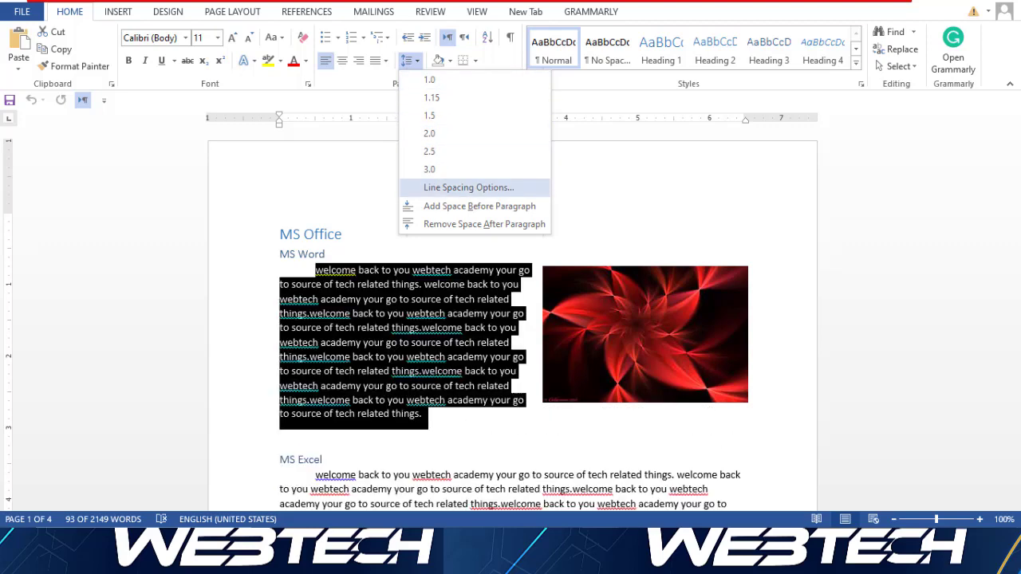
pyautogui.click(468, 187)
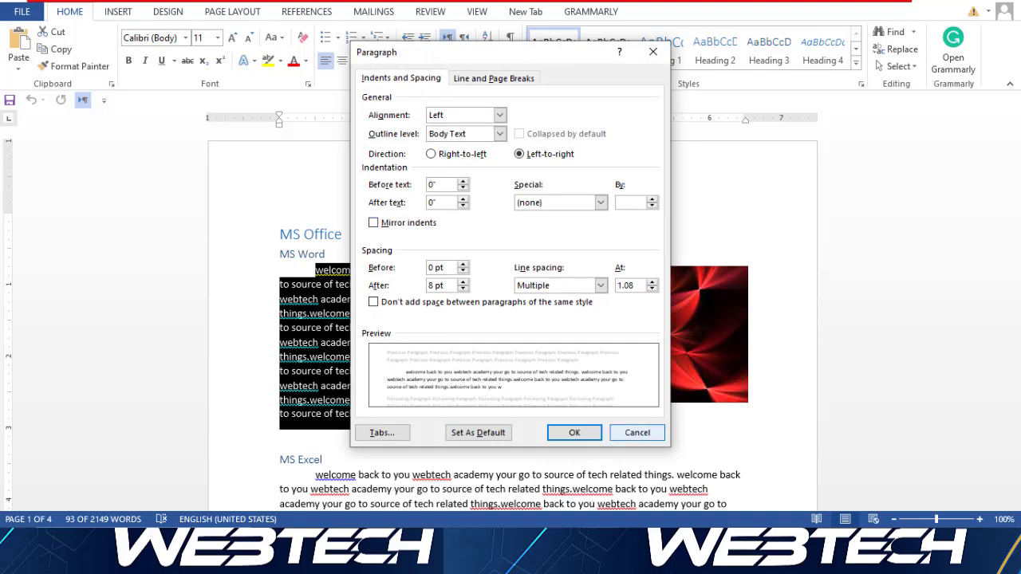
pyautogui.click(637, 433)
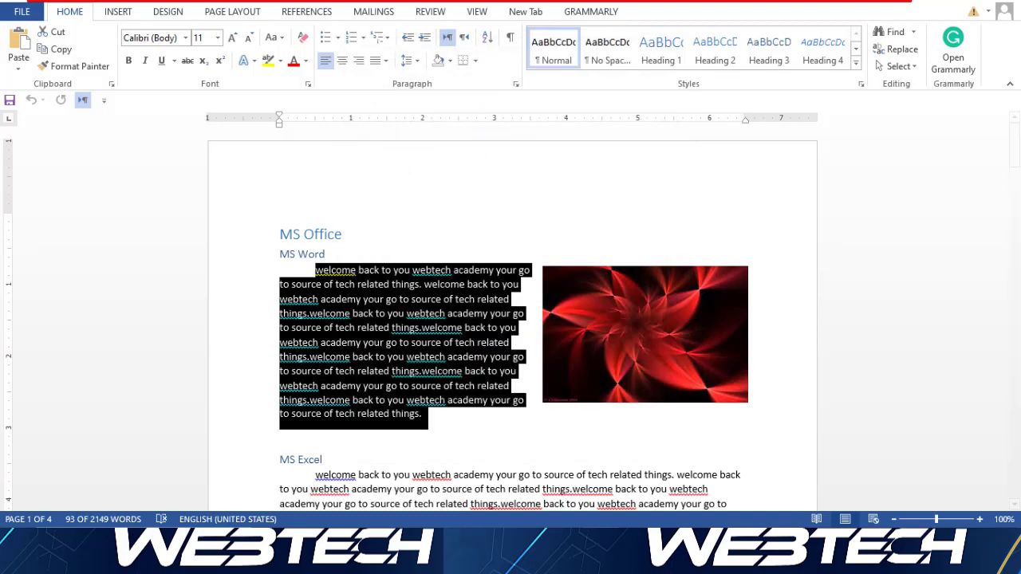
pyautogui.click(411, 60)
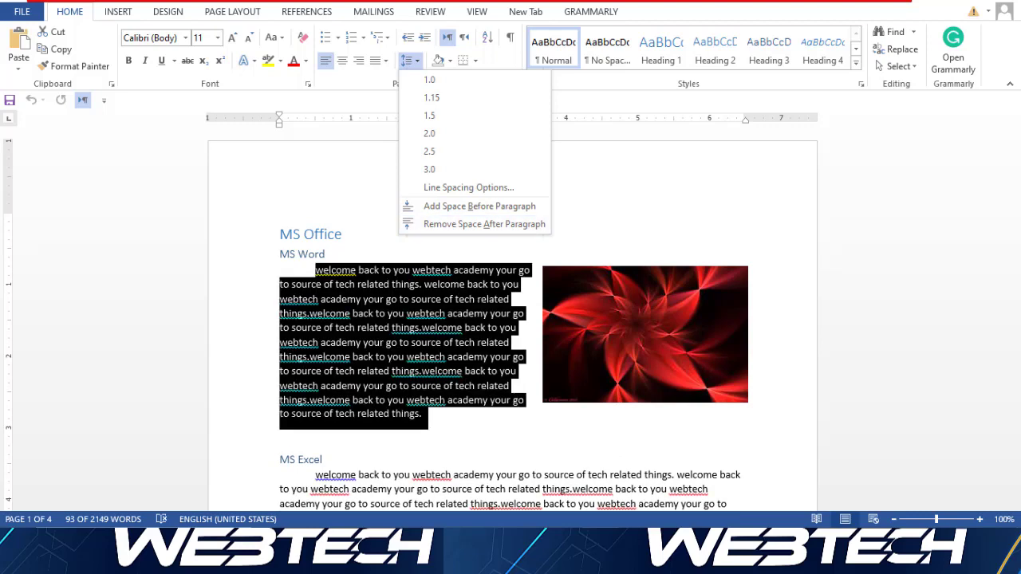
pyautogui.press('Escape')
# Step: Add space before the first paragraph under the MS Excel heading and remove that space again
pyautogui.moveTo(1014, 145); pyautogui.dragTo(1014, 169)
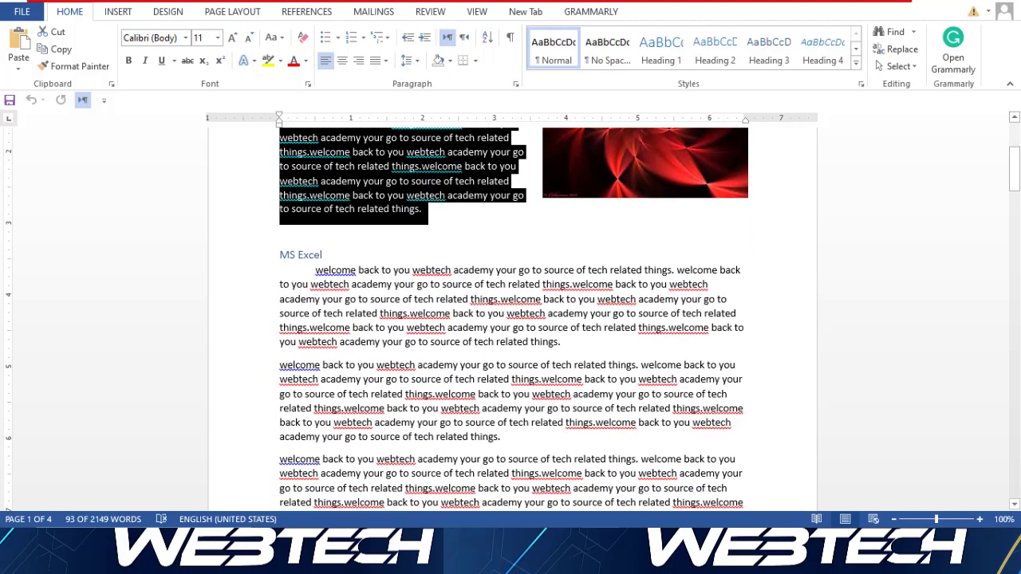
pyautogui.click(316, 271)
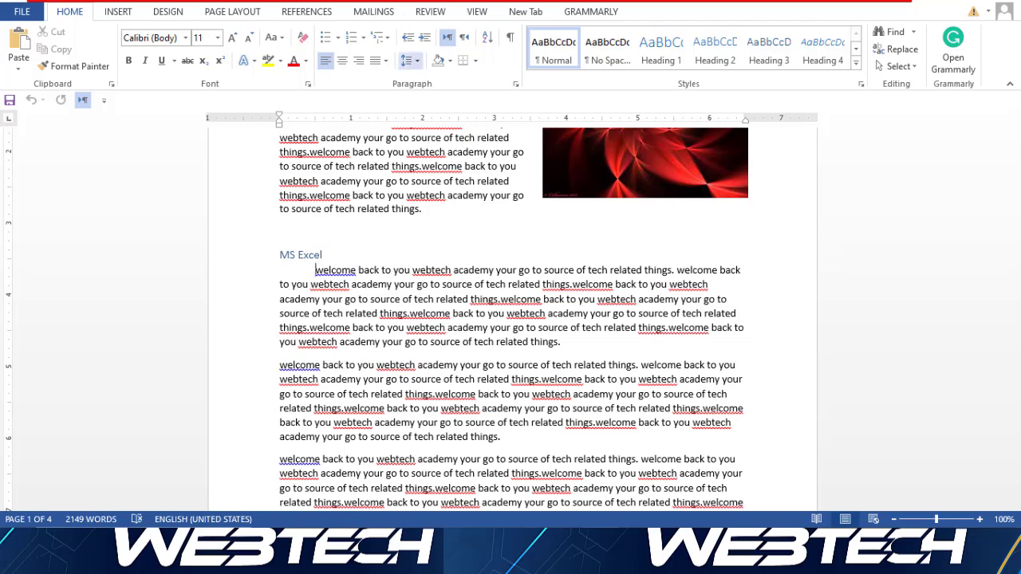
pyautogui.click(407, 60)
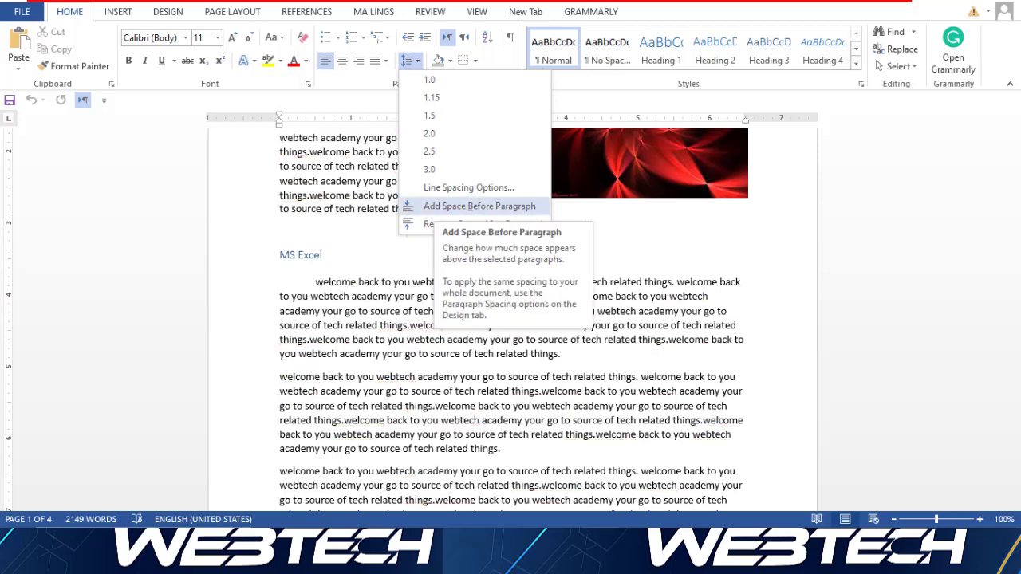
pyautogui.click(479, 206)
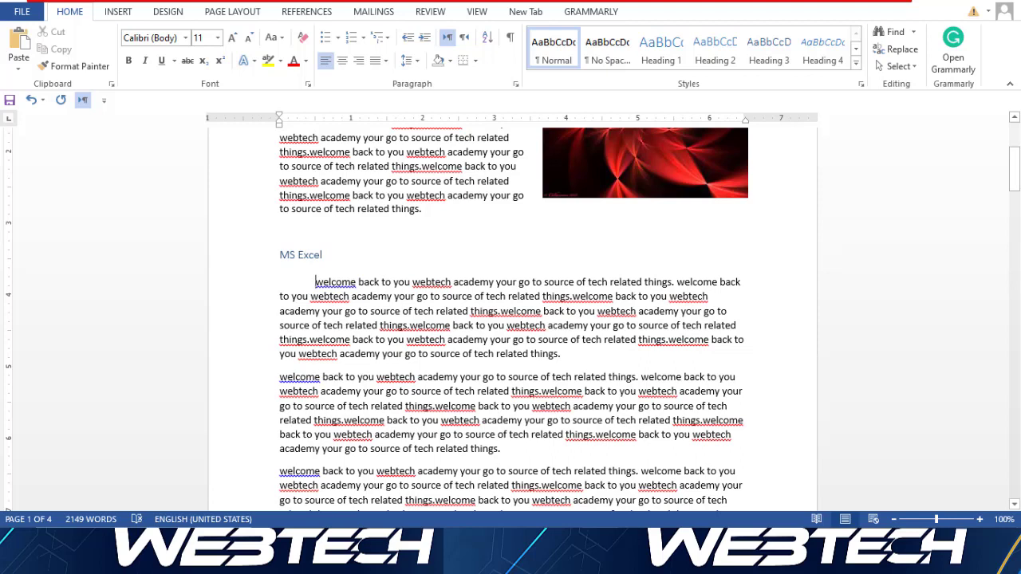
pyautogui.click(410, 61)
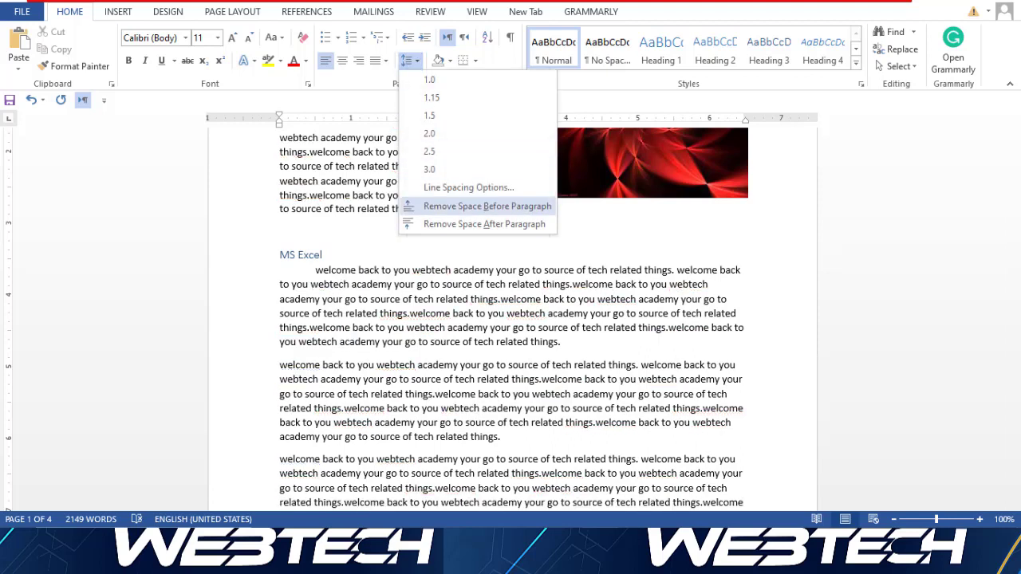
pyautogui.click(478, 206)
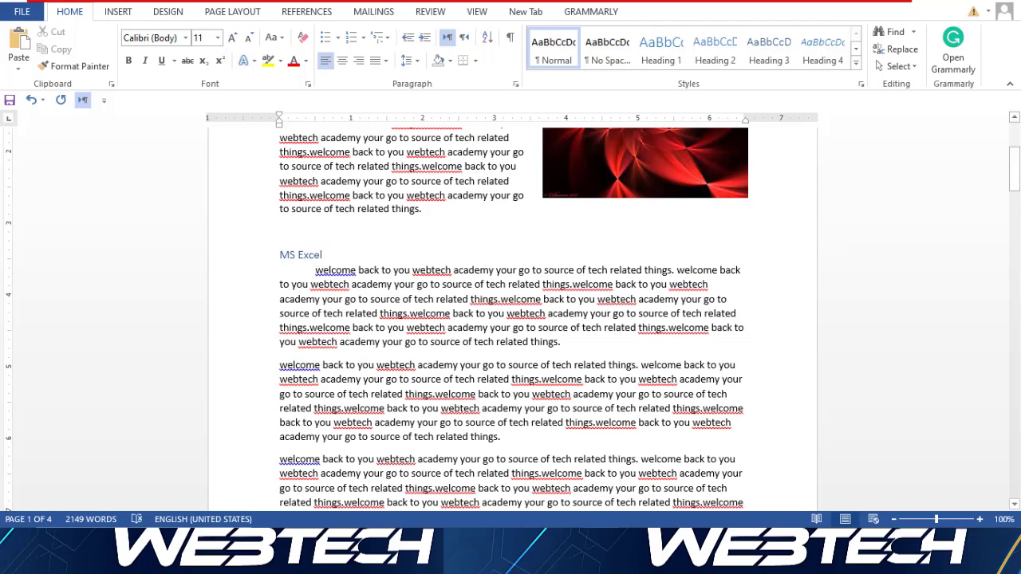
# Step: Review the line spacing options and paragraph settings for the first paragraph under the MS Excel heading
pyautogui.click(408, 61)
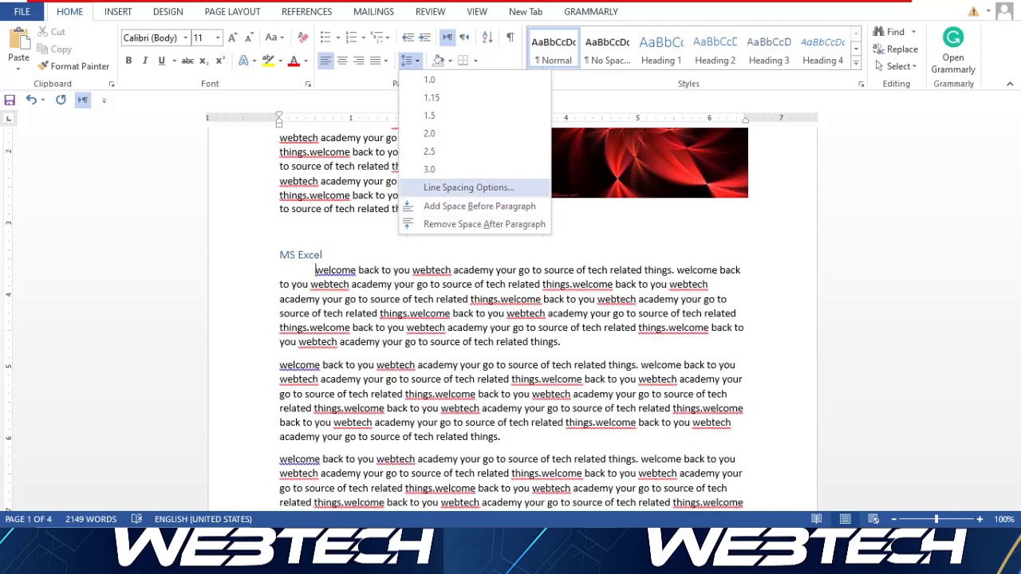
pyautogui.press('Escape')
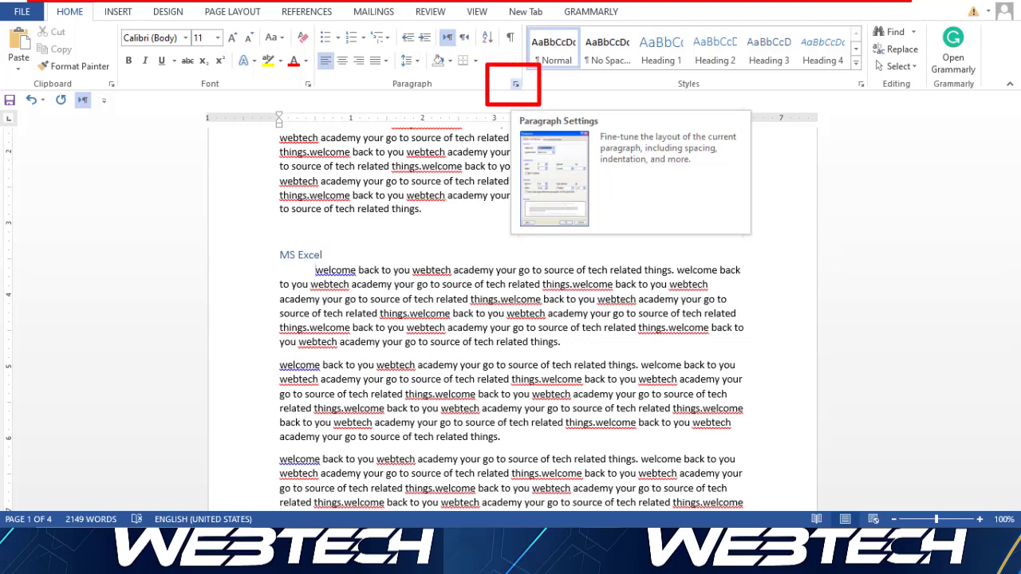
pyautogui.click(515, 84)
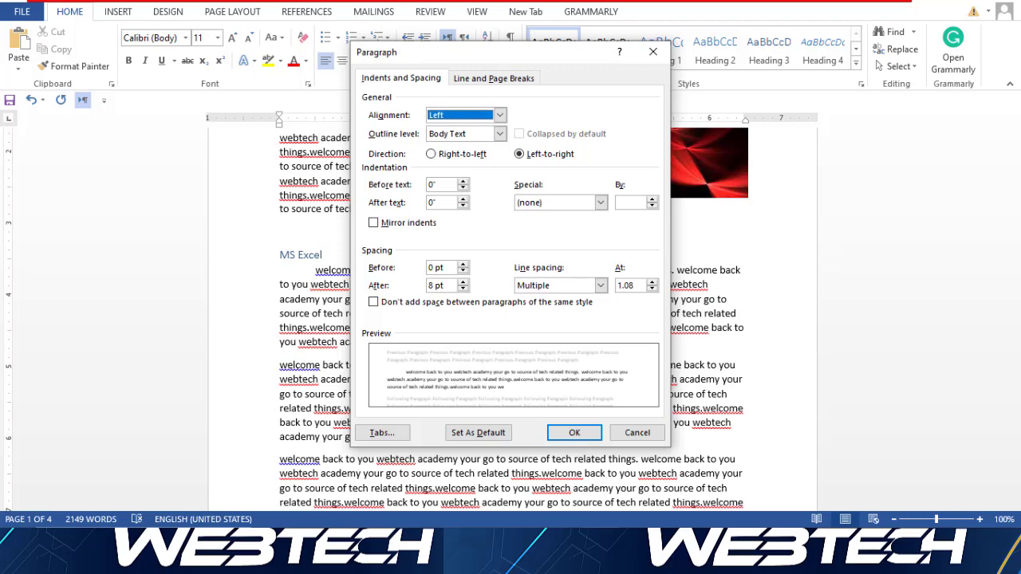
pyautogui.moveTo(494, 52); pyautogui.dragTo(752, 64)
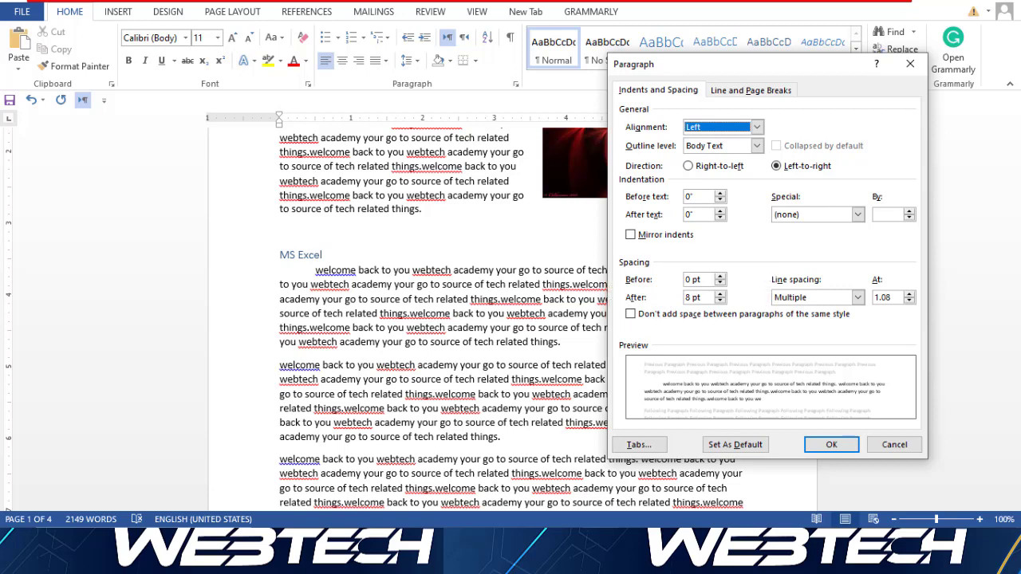
pyautogui.click(894, 445)
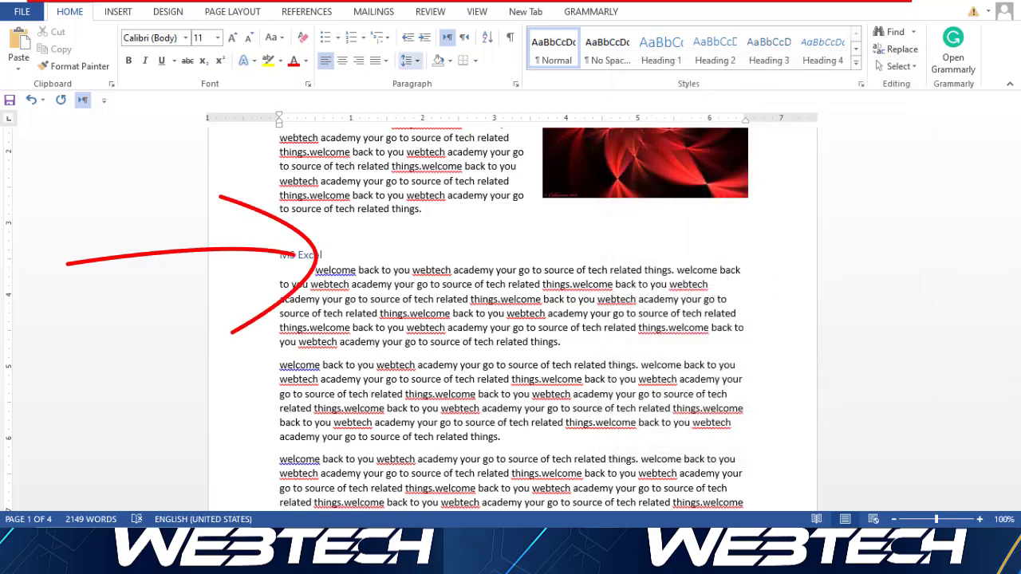
pyautogui.click(411, 60)
pyautogui.press('Escape')
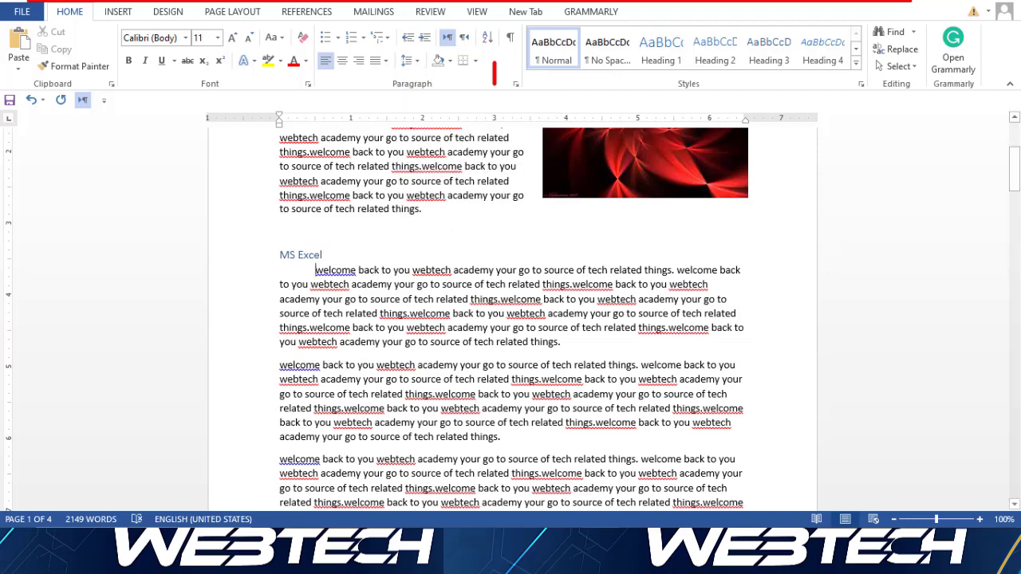
# Step: Set the spacing before the first MS Excel paragraph to 10 pt
pyautogui.click(516, 84)
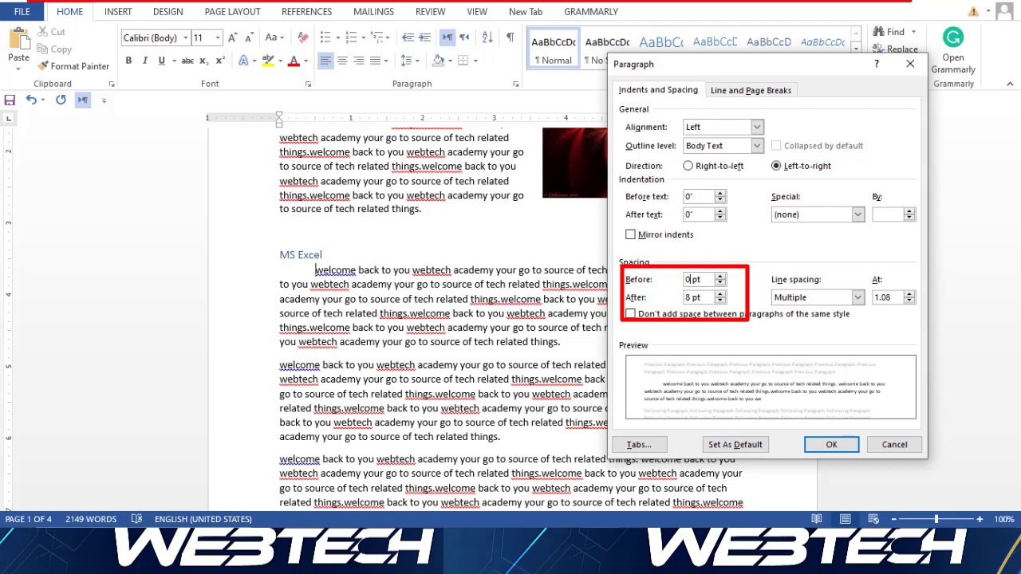
pyautogui.hotkey('shift', 'Left')
pyautogui.write('10')
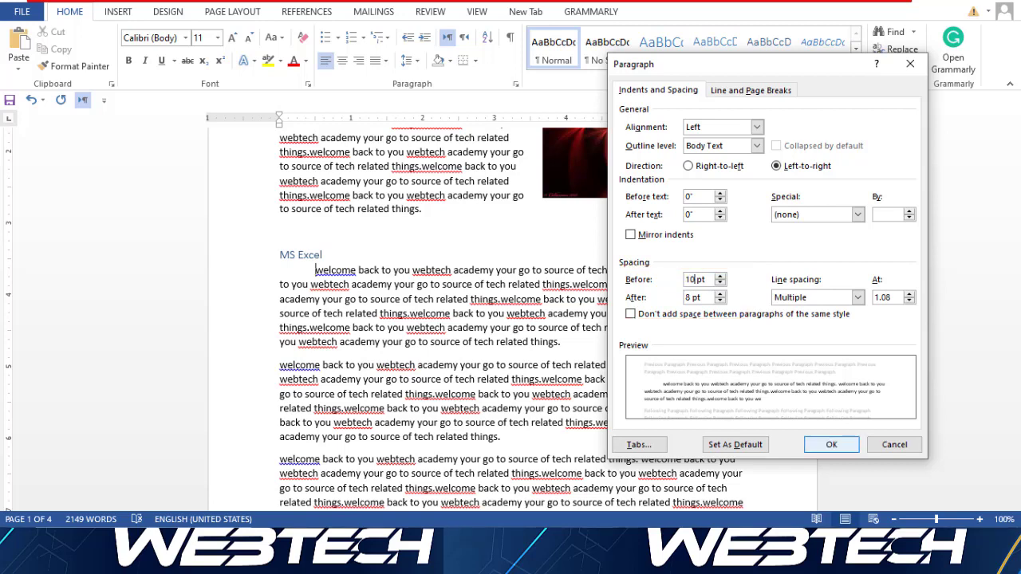
pyautogui.click(831, 445)
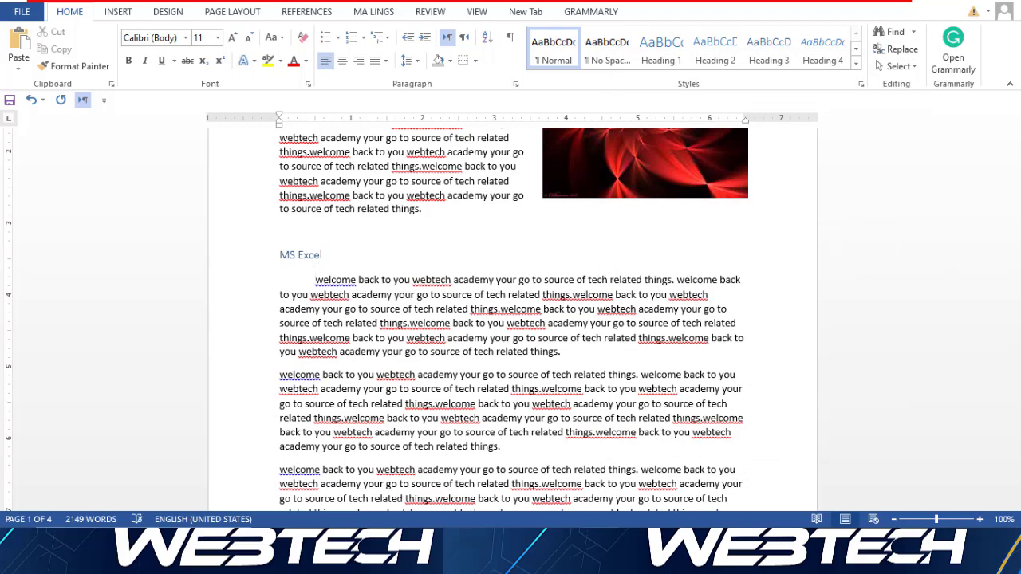
pyautogui.click(410, 61)
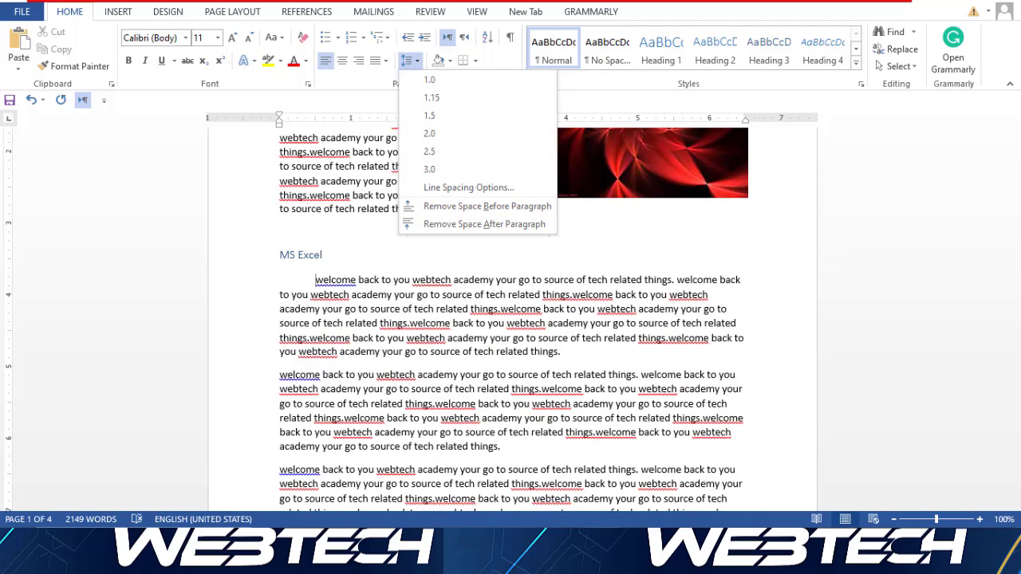
pyautogui.press('Escape')
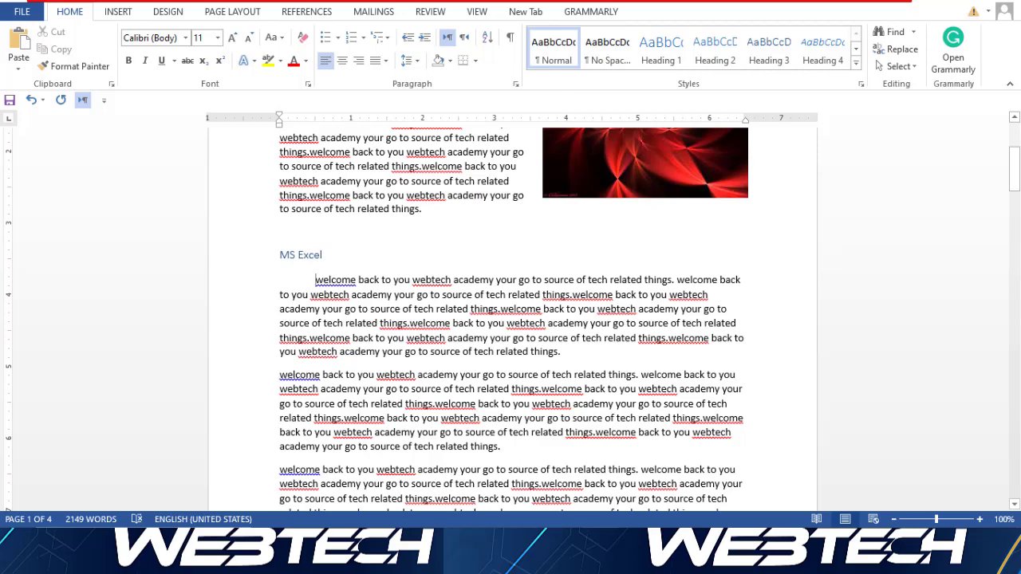
# Step: Set the spacing before the first MS Excel paragraph to 20 pt
pyautogui.click(515, 83)
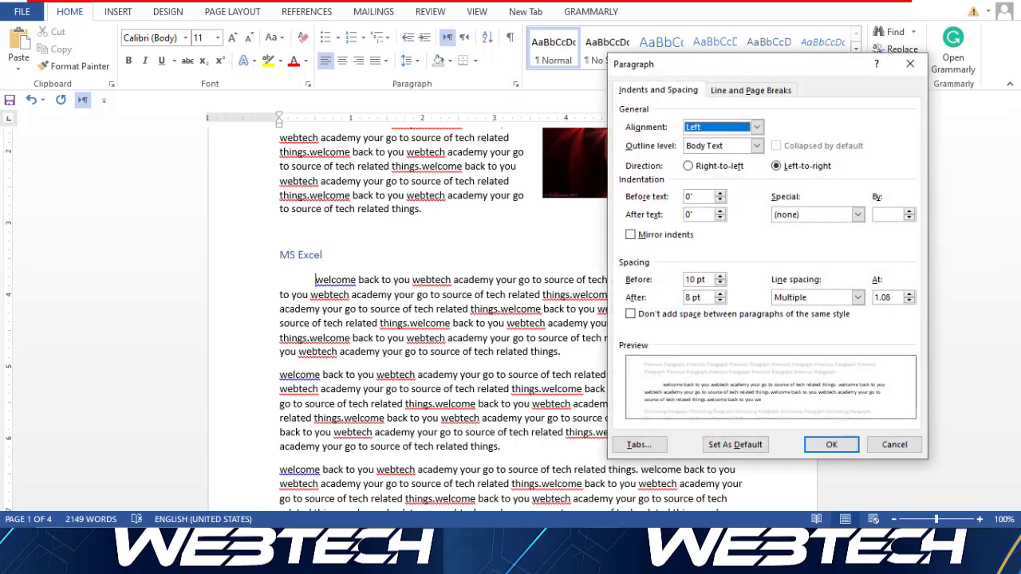
pyautogui.click(696, 280)
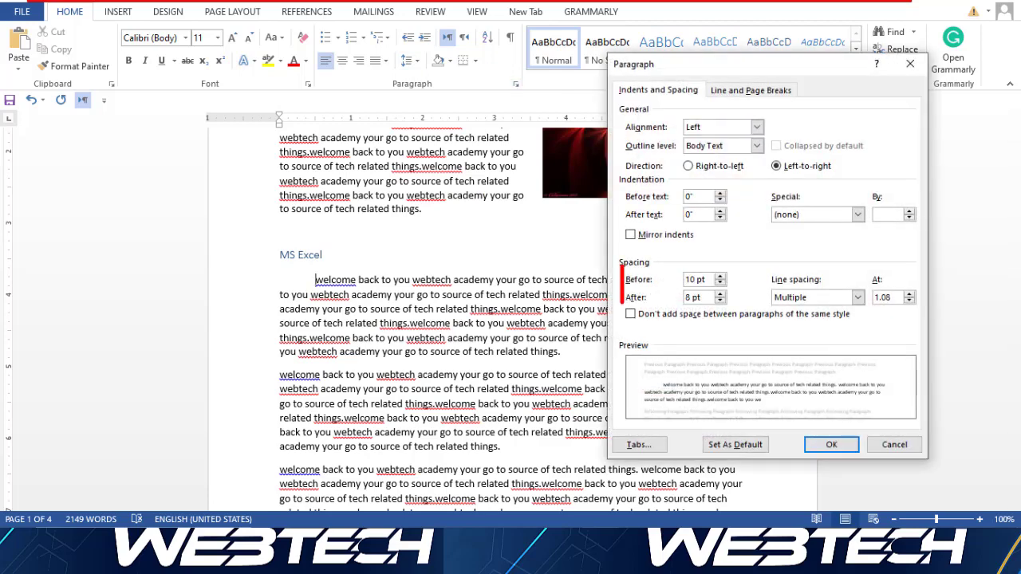
pyautogui.moveTo(696, 279); pyautogui.dragTo(685, 280)
pyautogui.write('20')
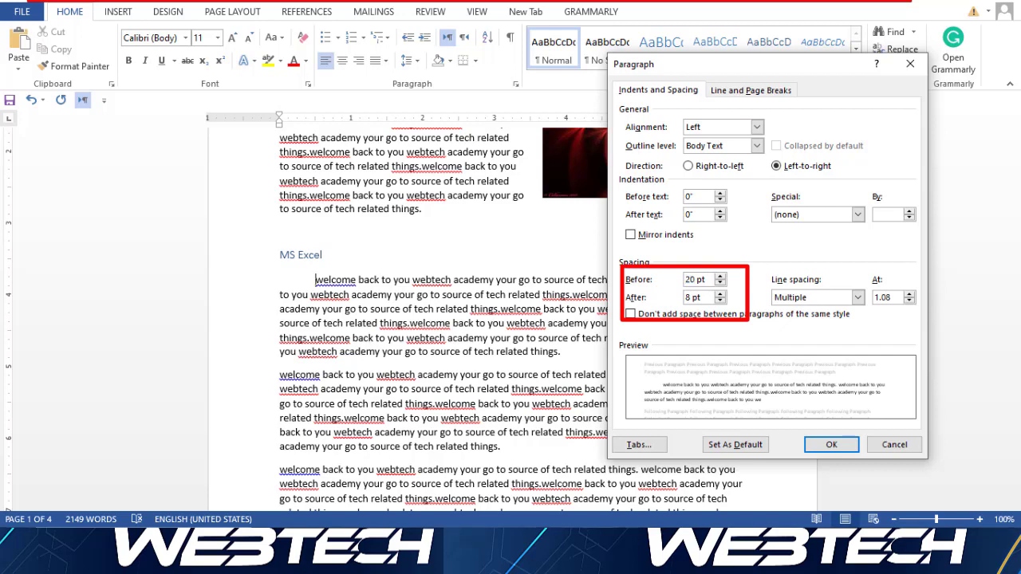
pyautogui.press('Return')
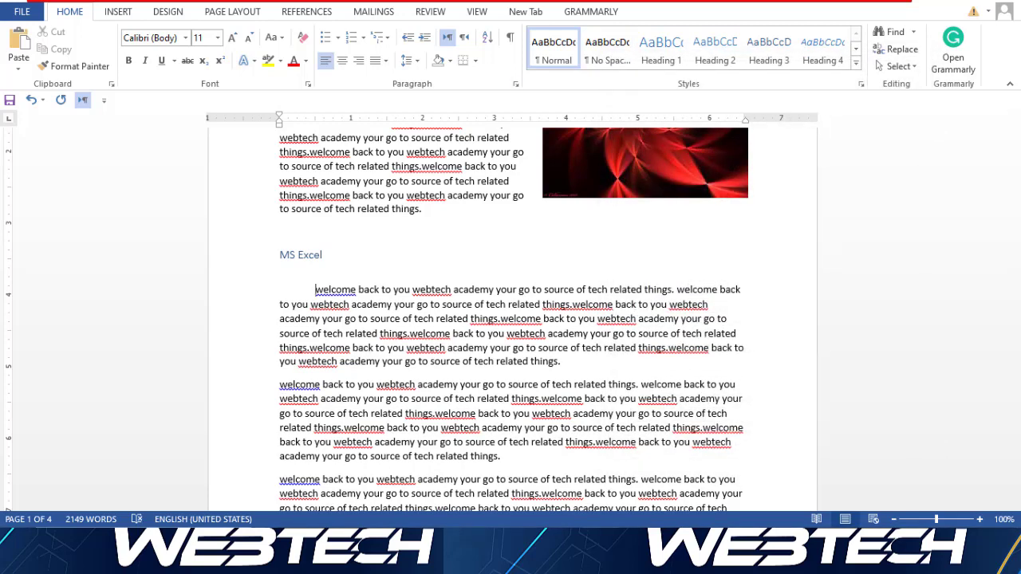
# Step: Try a spacing of 200 pt before the first MS Excel paragraph and undo the change
pyautogui.click(515, 84)
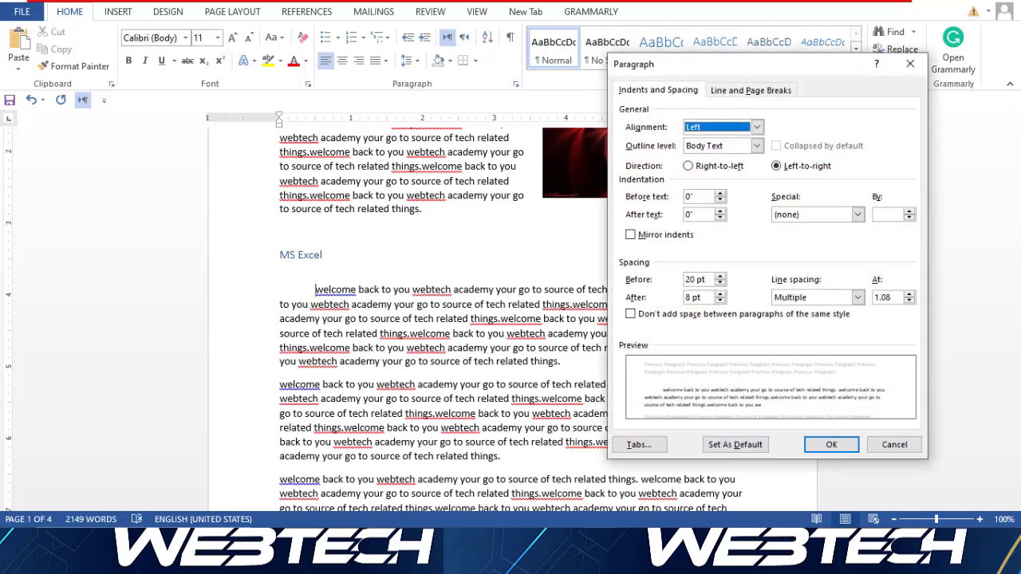
pyautogui.click(691, 280)
pyautogui.write('0')
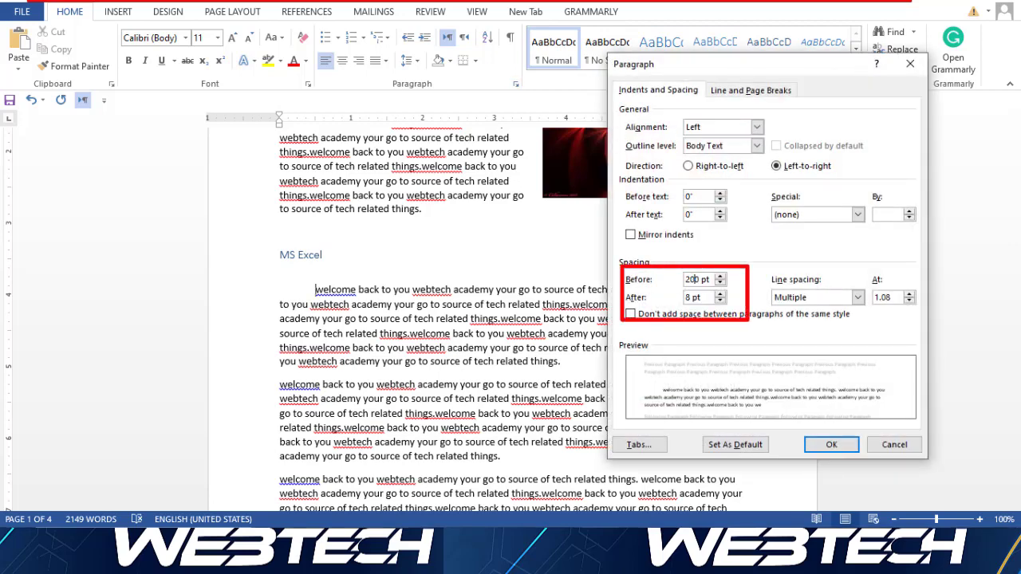
pyautogui.press('Return')
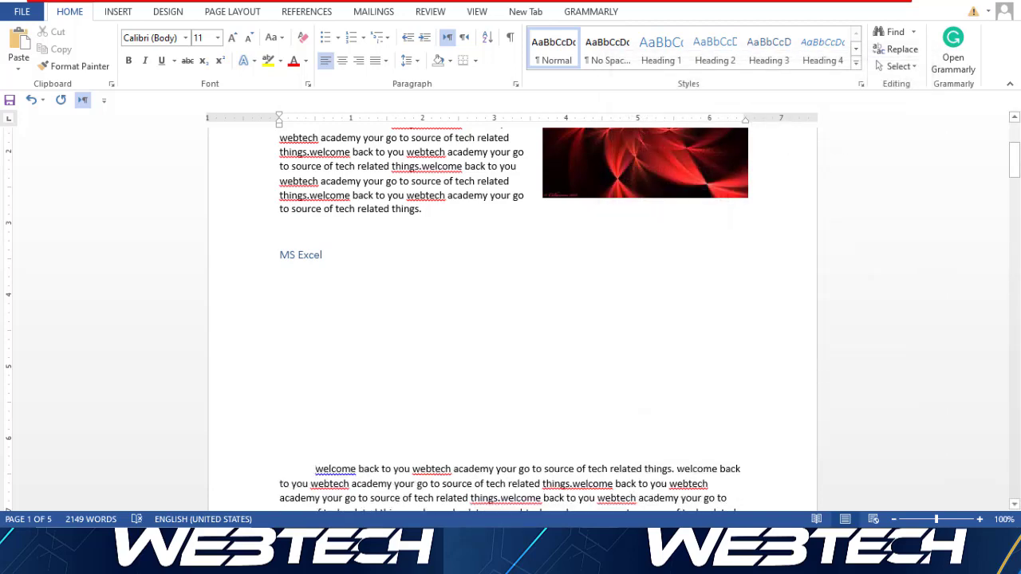
pyautogui.hotkey('ctrl', 'z')
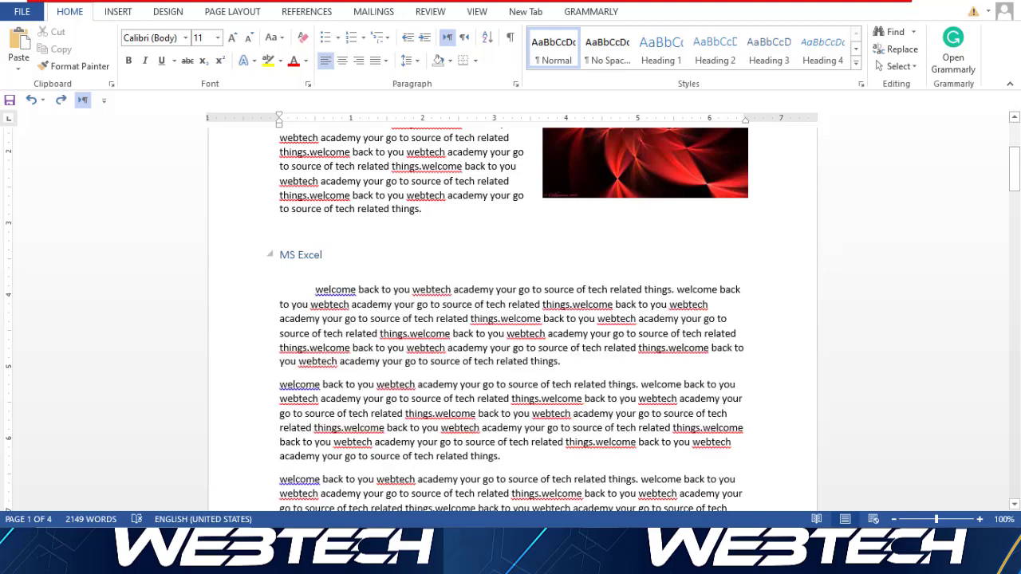
# Step: Set the spacing after the first MS Excel paragraph to 30 pt
pyautogui.click(516, 84)
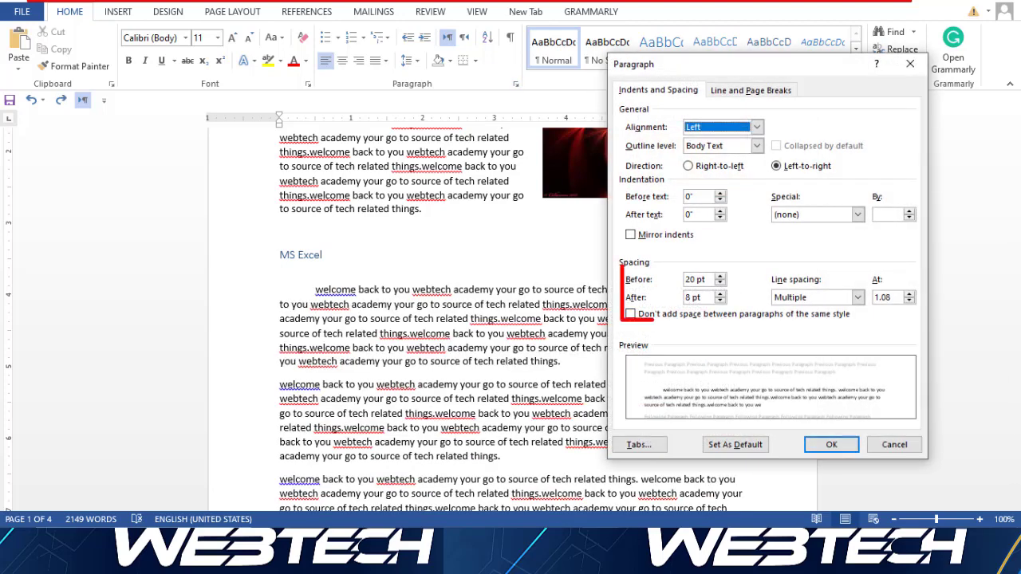
pyautogui.click(690, 297)
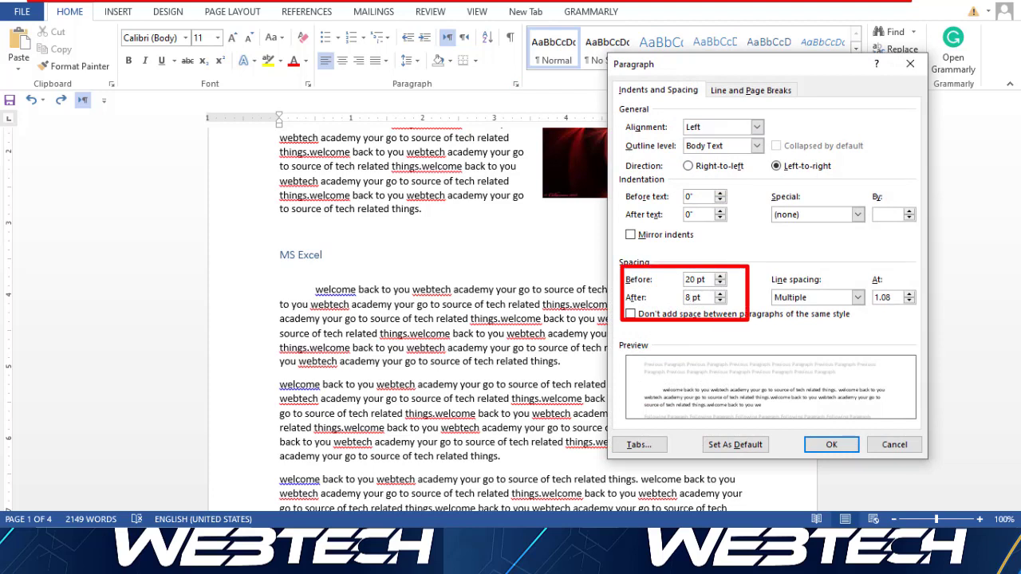
pyautogui.hotkey('shift', 'Left')
pyautogui.write('30')
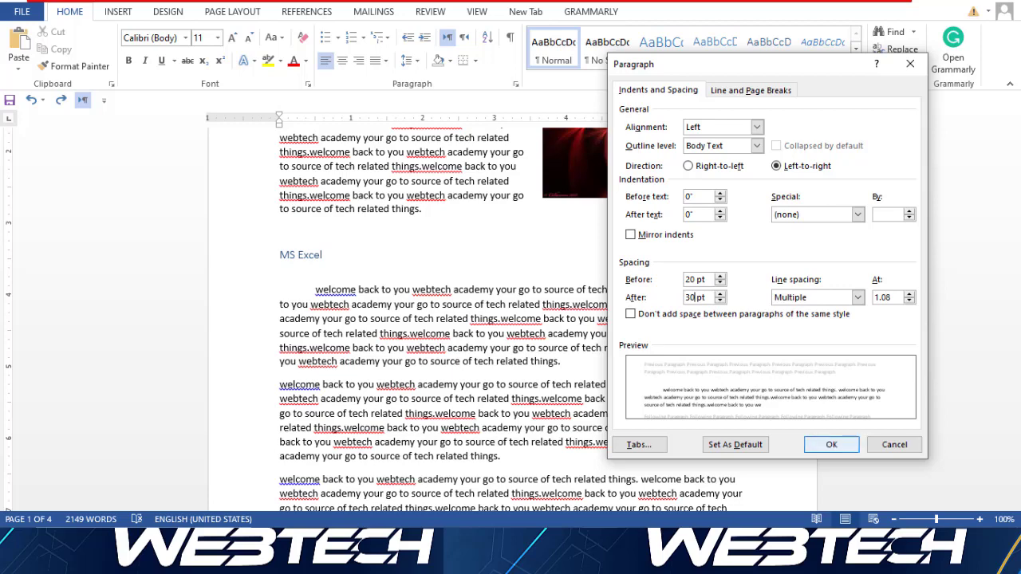
pyautogui.click(831, 444)
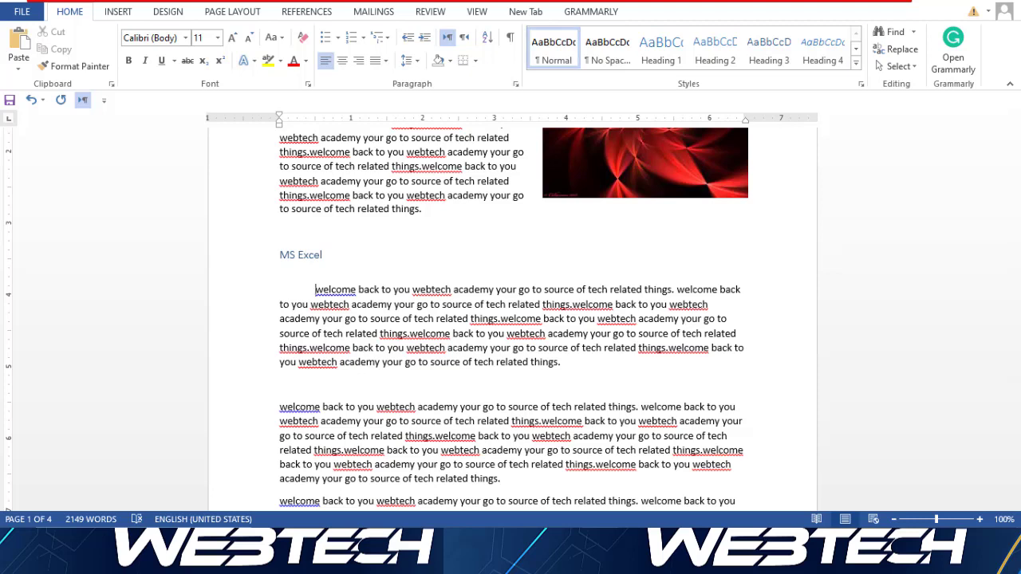
# Step: Select the first MS Excel paragraph and set its line spacing to Multiple at 0.8
pyautogui.click(516, 84)
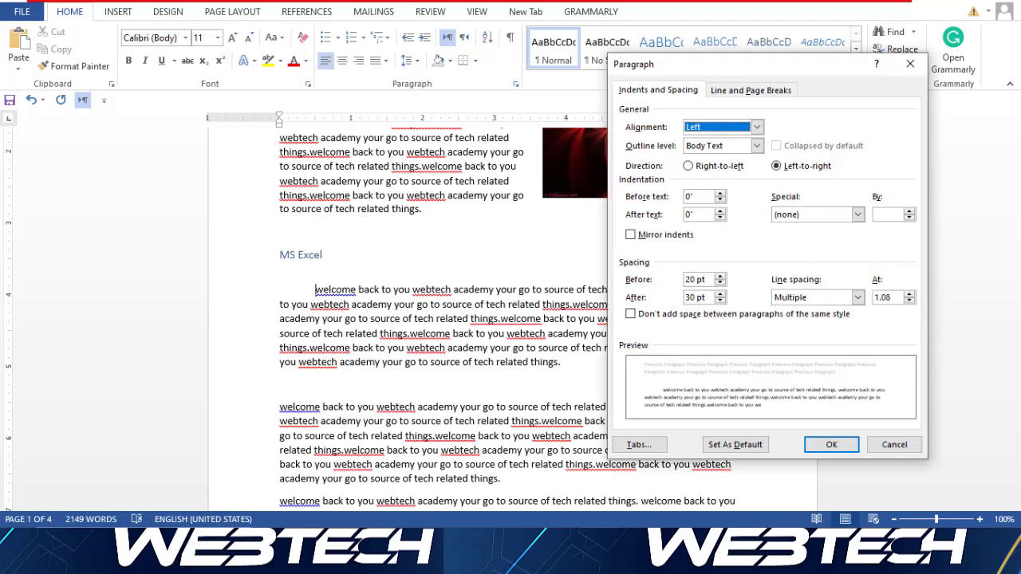
pyautogui.click(910, 64)
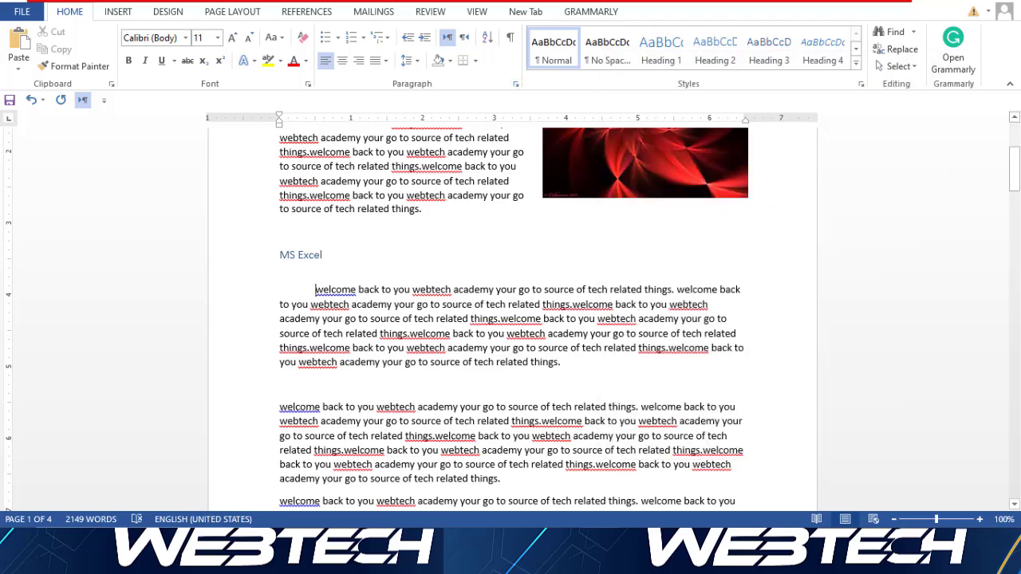
pyautogui.hotkey('ctrl', 'shift', 'Down')
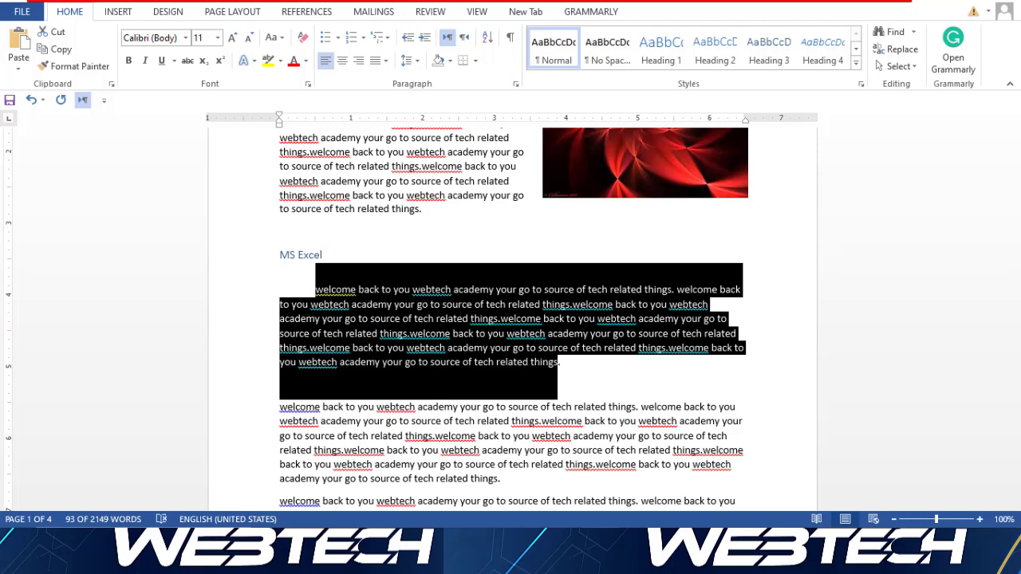
pyautogui.click(515, 84)
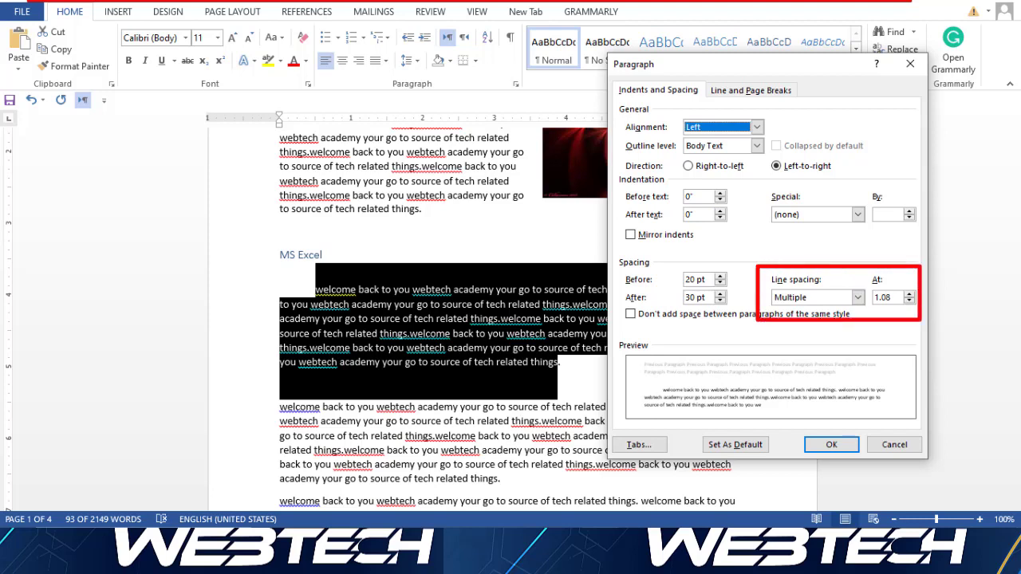
pyautogui.click(887, 297)
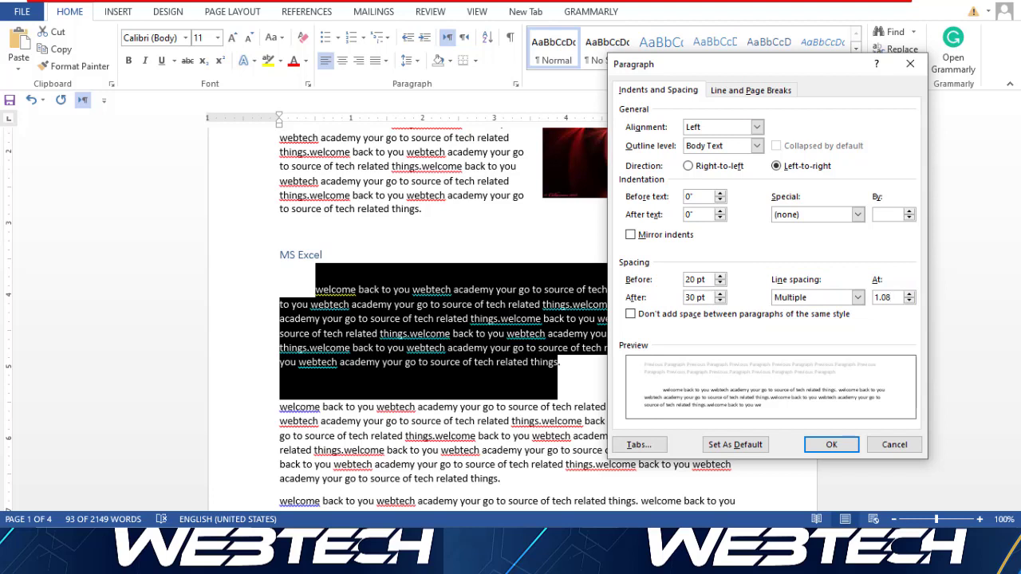
pyautogui.hotkey('shift', 'Left')
pyautogui.hotkey('shift', 'Left')
pyautogui.hotkey('shift', 'Left')
pyautogui.hotkey('shift', 'Left')
pyautogui.write('0')
pyautogui.write('8')
pyautogui.hotkey('shift', 'Right')
pyautogui.hotkey('shift', 'Right')
pyautogui.write('0.8')
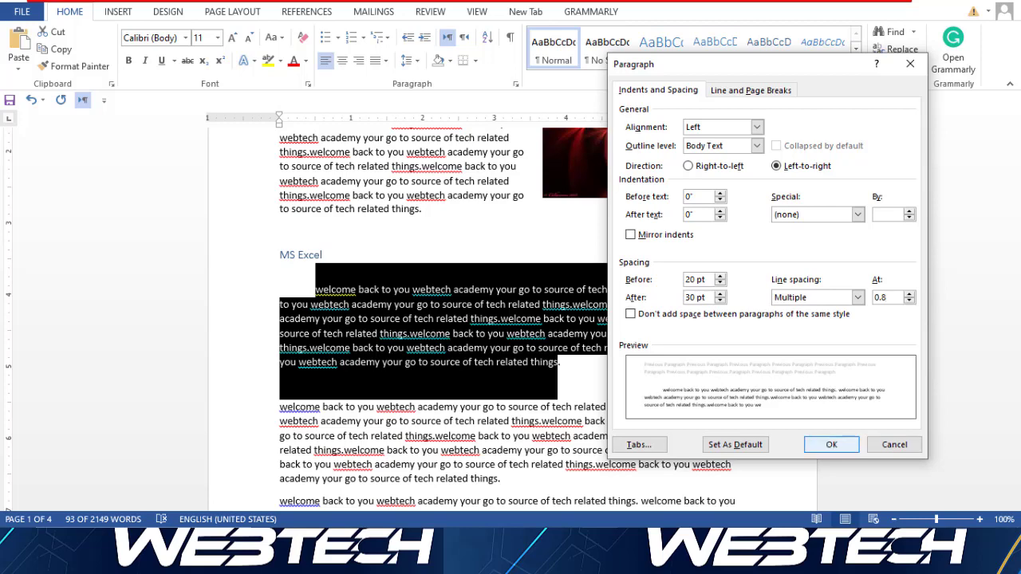
pyautogui.click(832, 445)
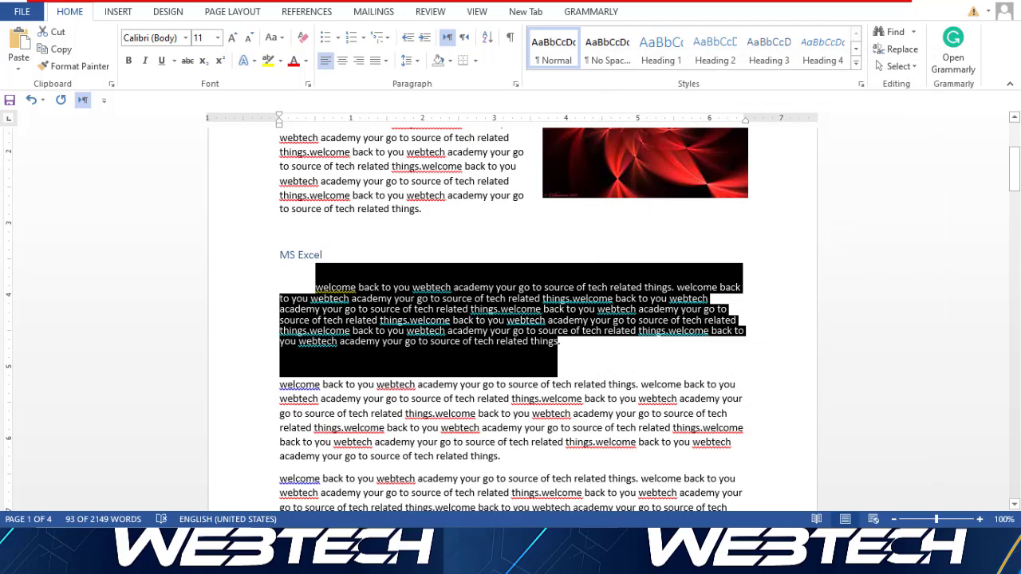
pyautogui.click(560, 341)
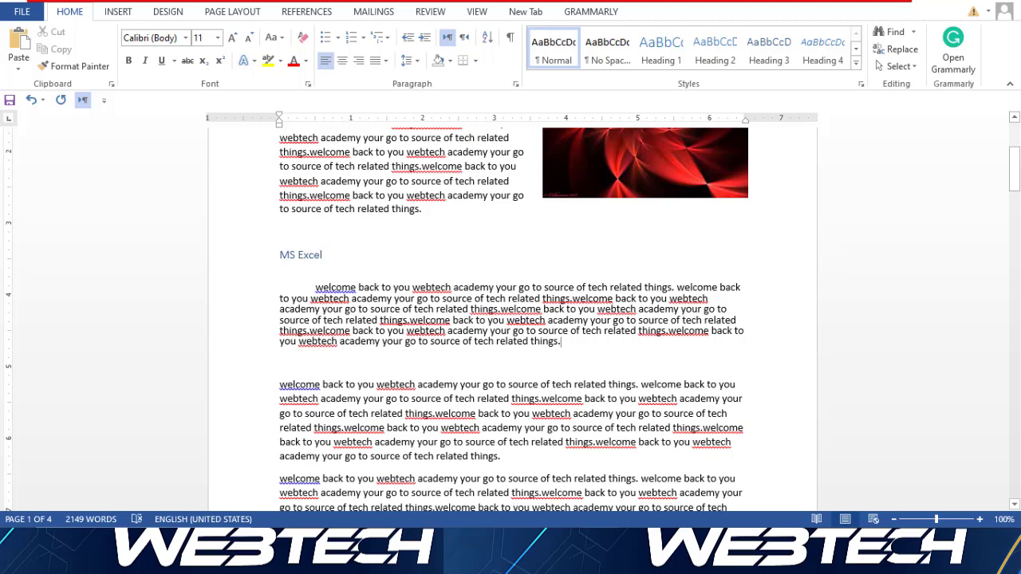
# Step: Select two lines within the first MS Excel paragraph and set the paragraph's line spacing to Multiple at 0.5
pyautogui.moveTo(316, 288); pyautogui.dragTo(718, 300)
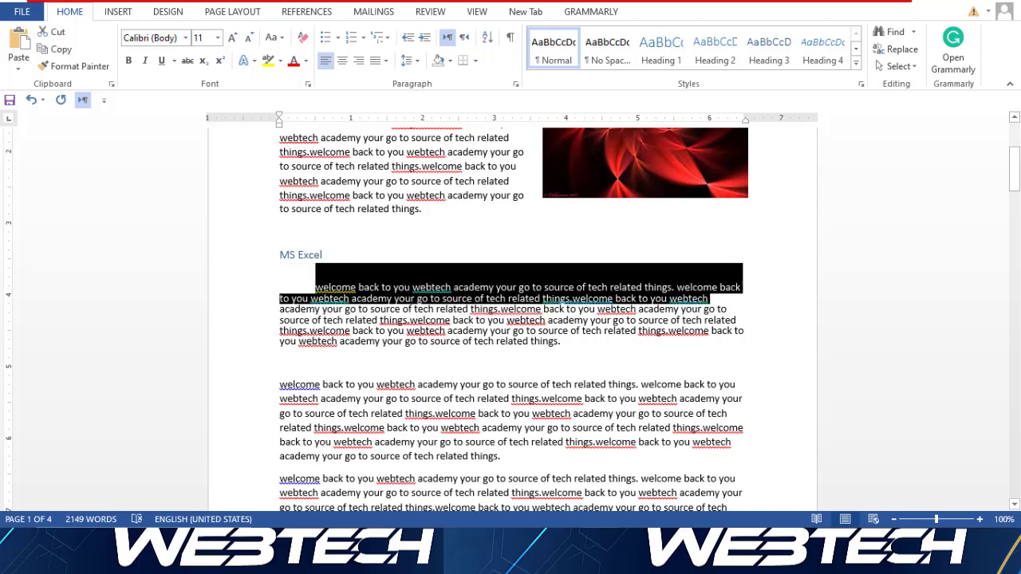
pyautogui.click(472, 299)
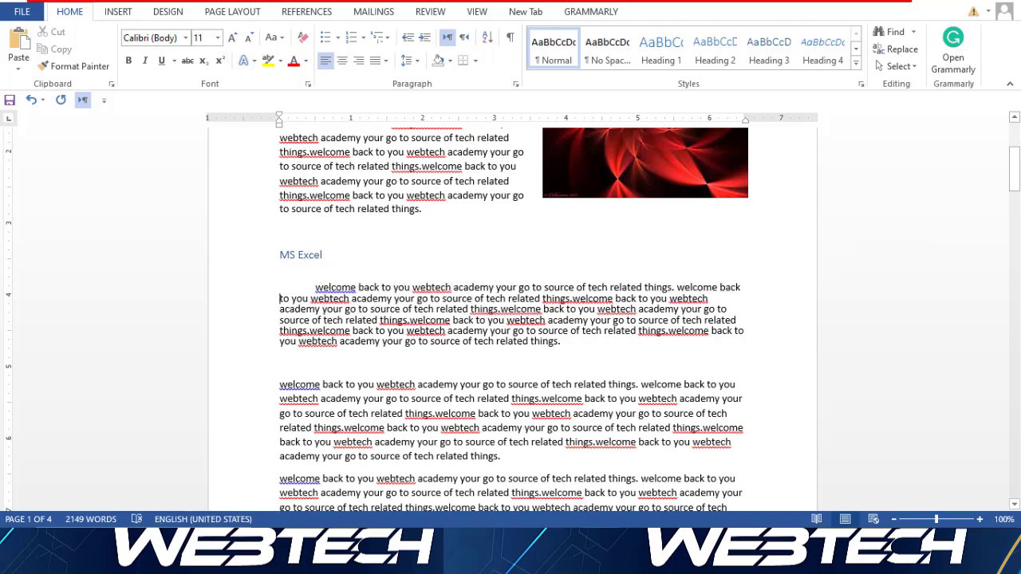
pyautogui.moveTo(280, 299); pyautogui.dragTo(716, 311)
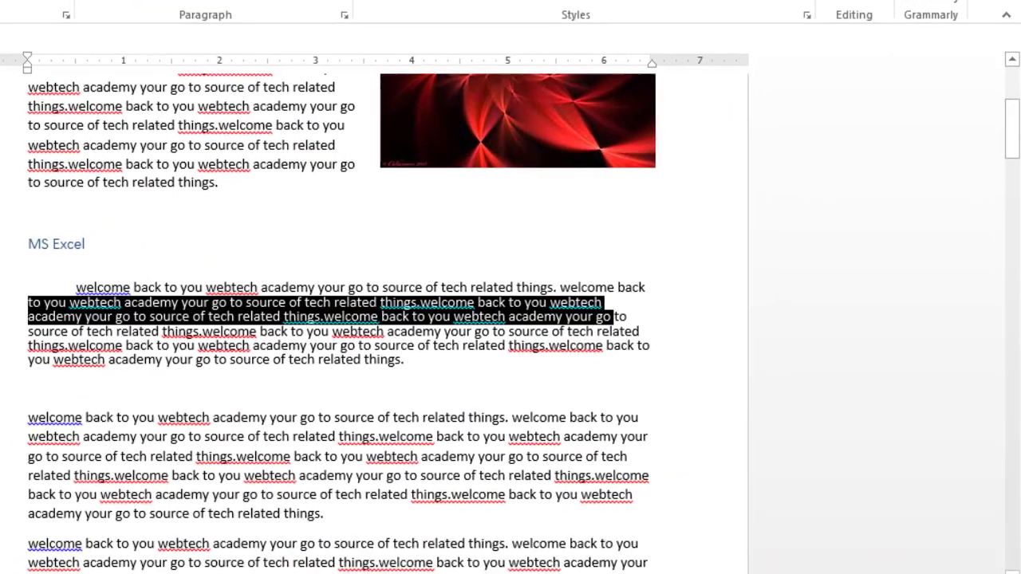
pyautogui.moveTo(613, 317); pyautogui.dragTo(626, 316)
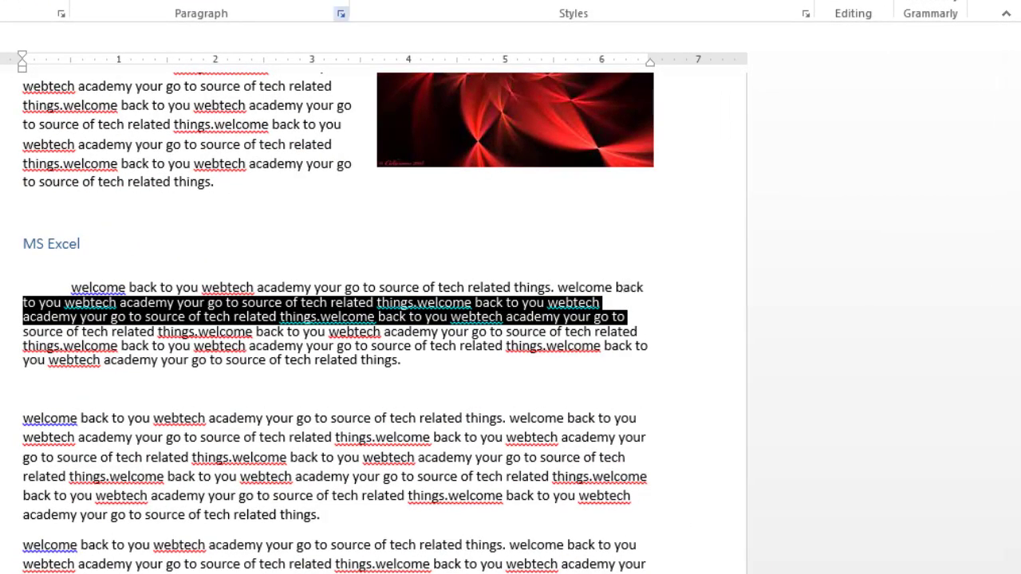
pyautogui.click(340, 14)
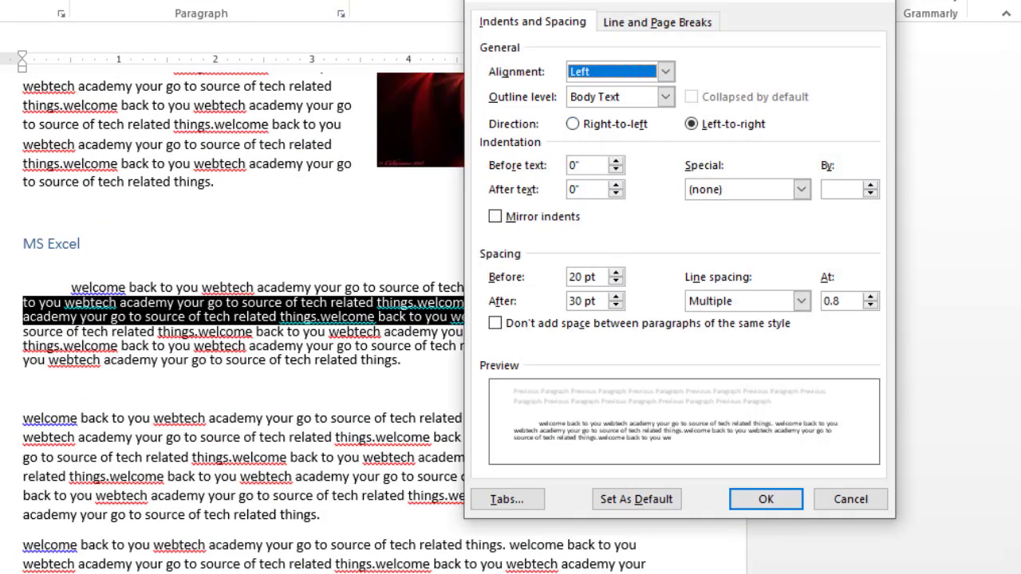
pyautogui.click(842, 302)
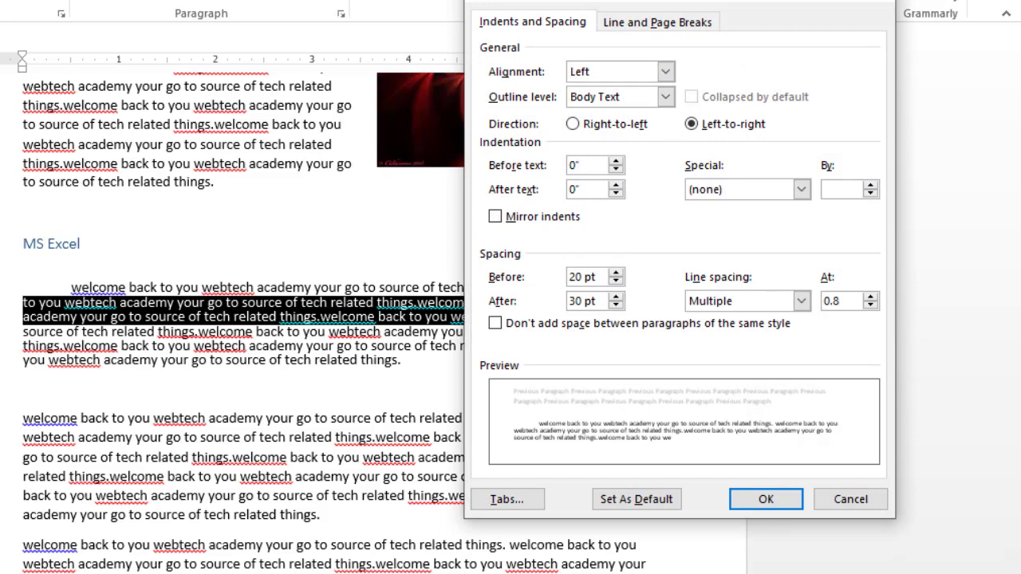
pyautogui.press('BackSpace')
pyautogui.write('5')
pyautogui.press('Return')
pyautogui.click(472, 423)
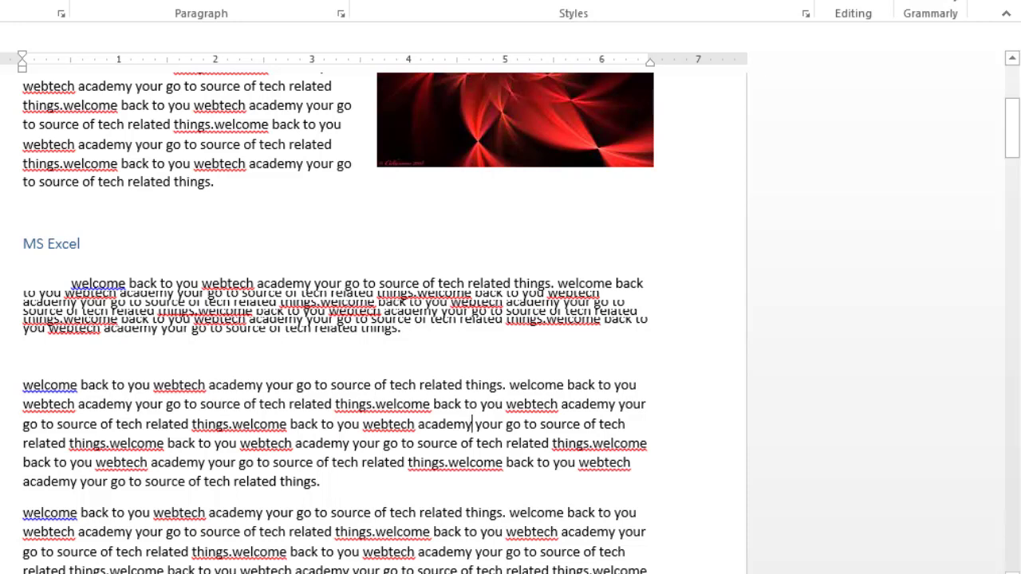
# Step: Set the line spacing of the first MS Excel paragraph to 2.0, with its second and third lines selected
pyautogui.moveTo(24, 294); pyautogui.dragTo(628, 305)
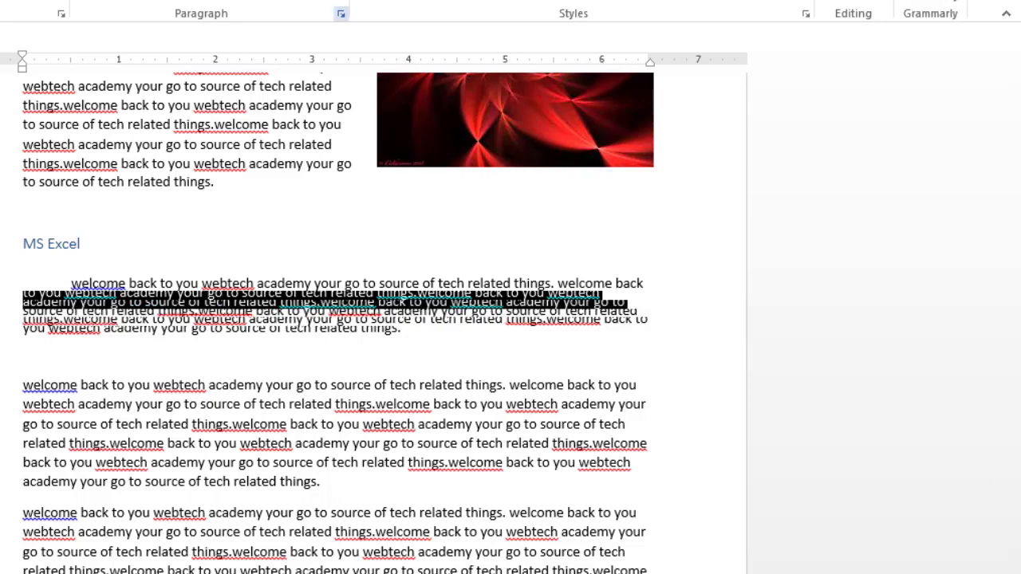
pyautogui.click(340, 14)
pyautogui.doubleClick(839, 301)
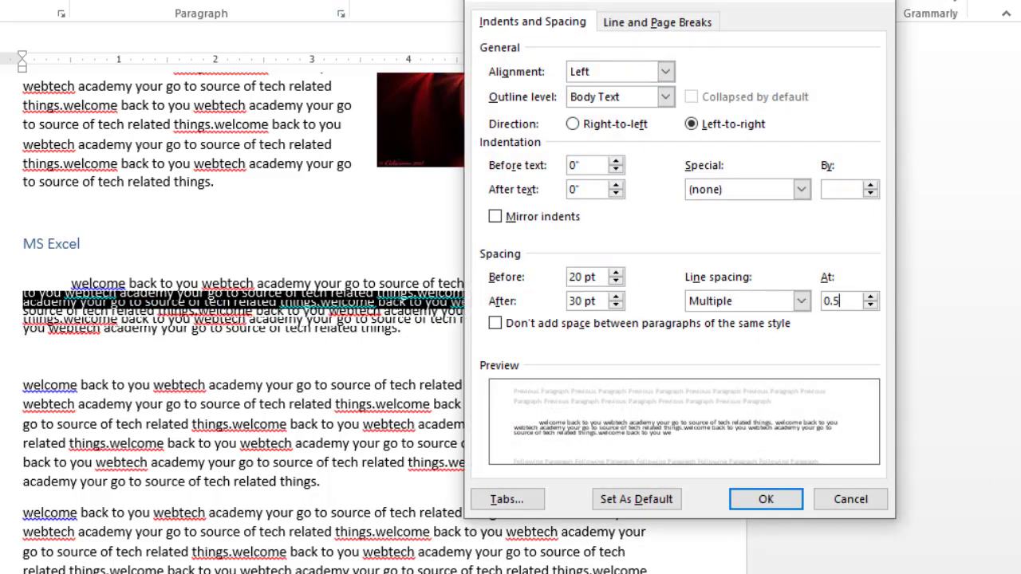
pyautogui.write('2.0')
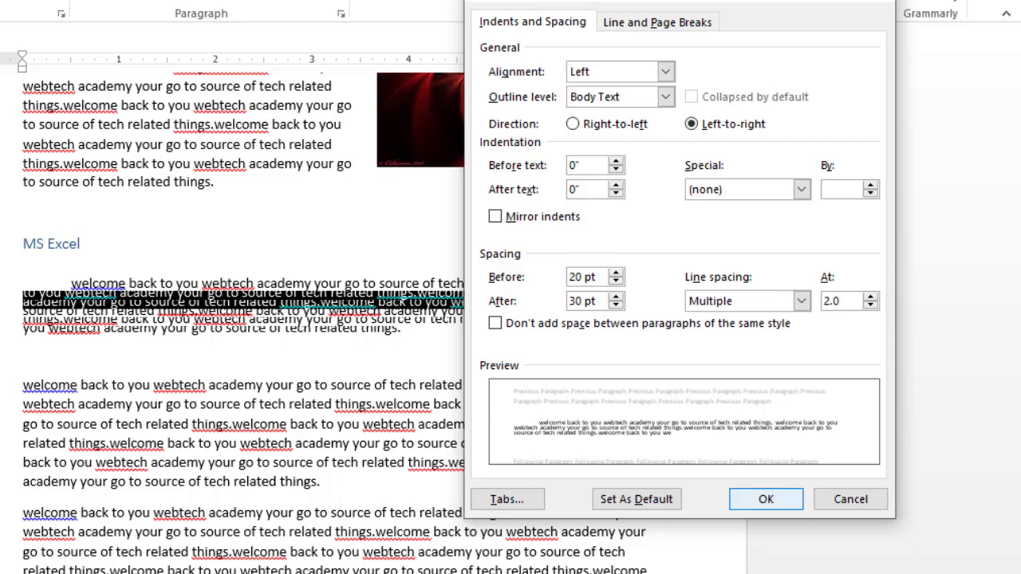
pyautogui.click(766, 499)
pyautogui.click(489, 434)
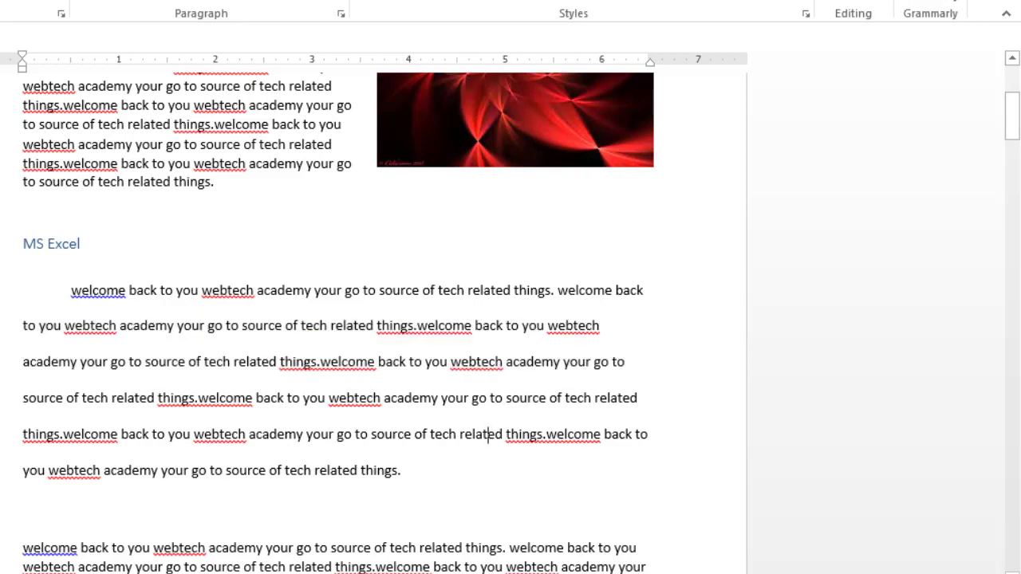